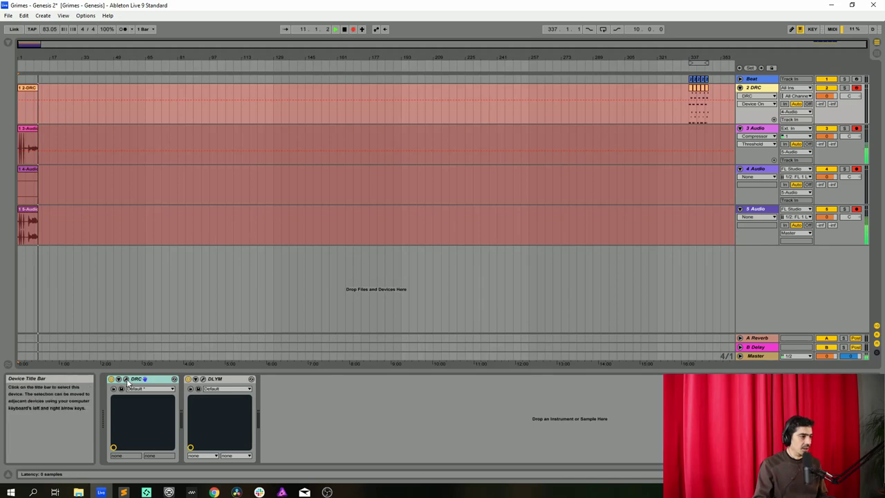
Load the Default patch in DRC and close the patch browser to show the synth controls
left_click(126, 379)
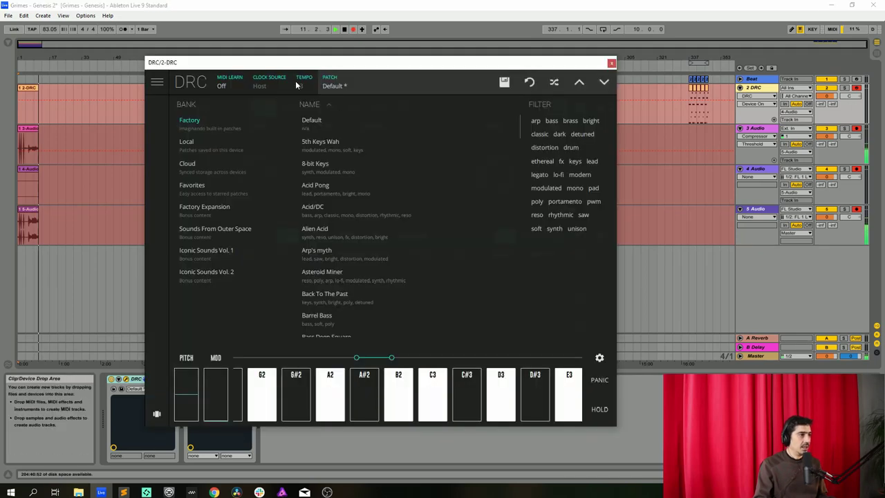
left_click(325, 124)
left_click_drag(381, 62, 334, 40)
left_click(369, 59)
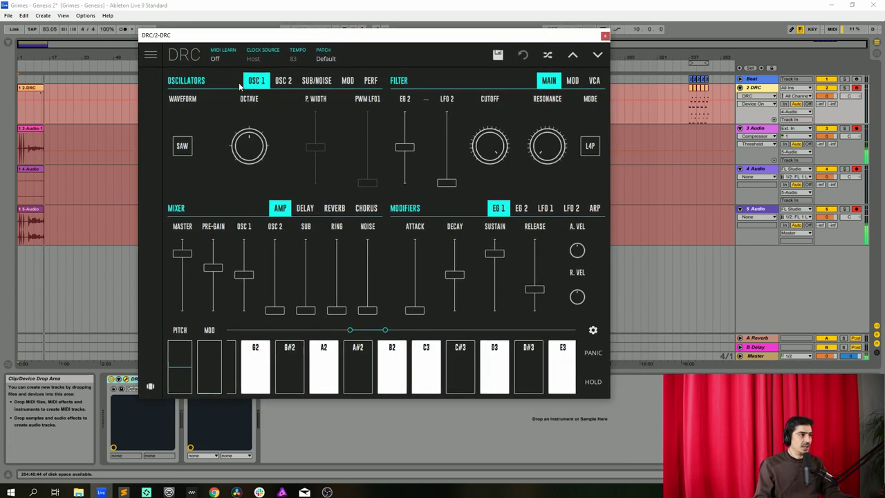
Set OSC 1 to a square wave with pulse width raised to 0.612
left_click(182, 145)
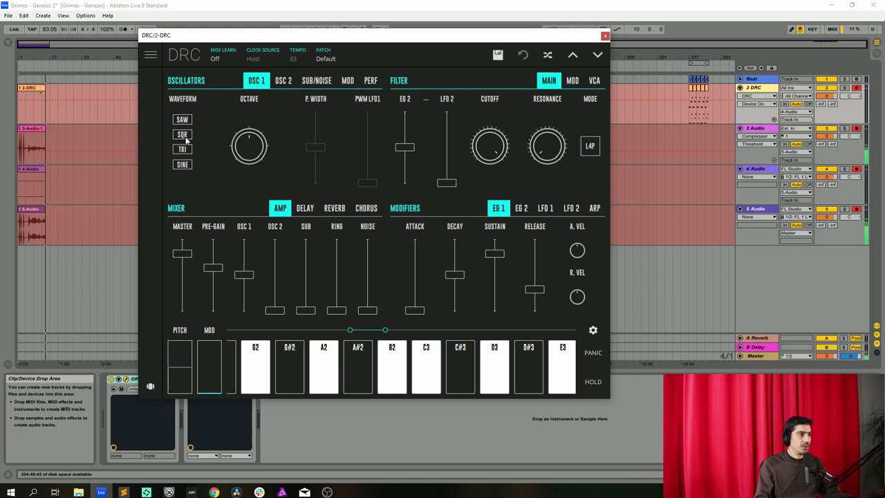
left_click(183, 134)
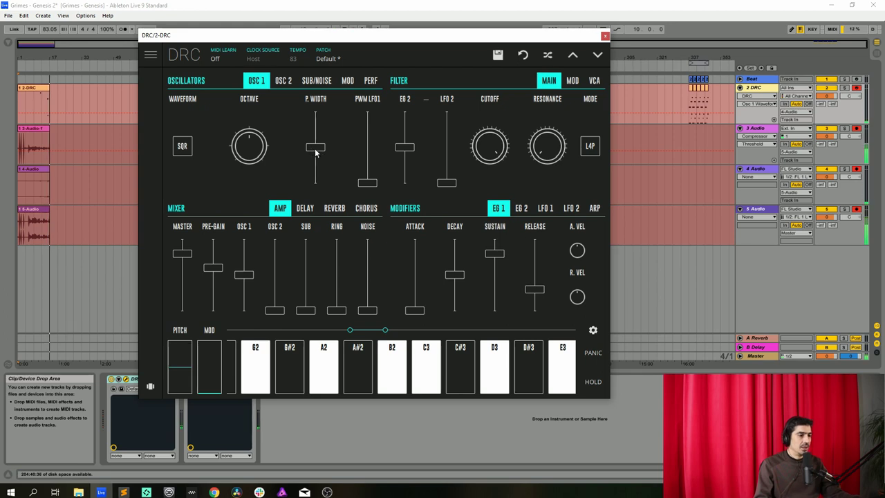
left_click_drag(315, 148, 345, 142)
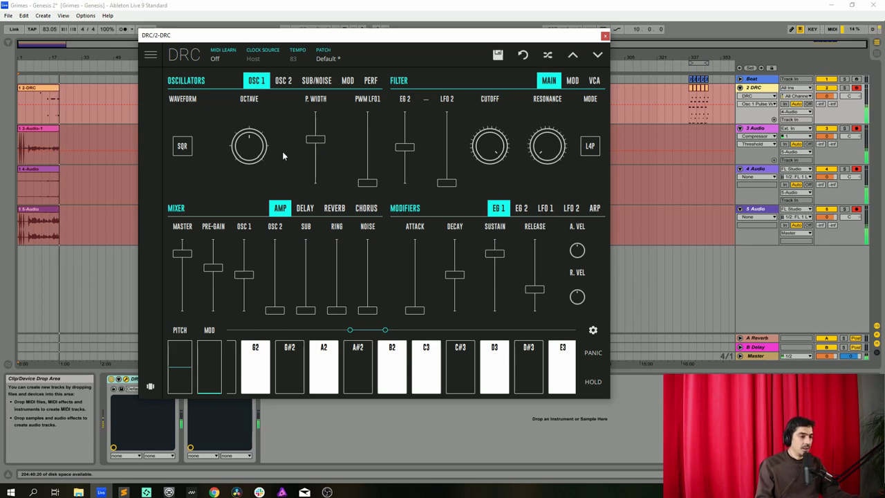
Switch oscillator 2's waveform to a triangle wave
left_click(282, 83)
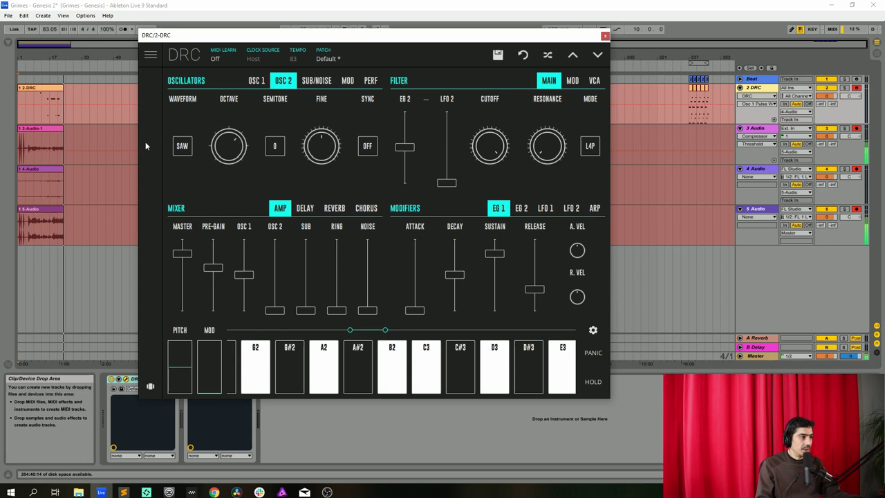
left_click(182, 145)
left_click(184, 149)
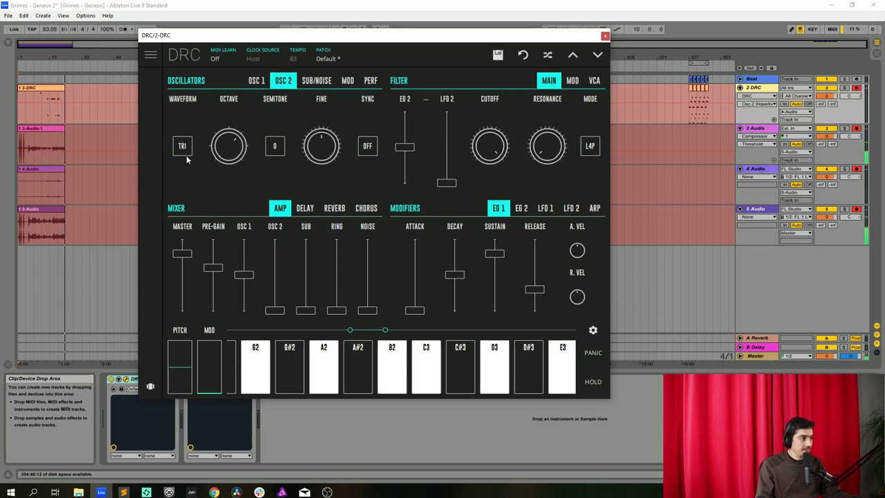
Raise the OSC 2 and MASTER faders, pre-gain to 0.772 and OSC 1 level to 0.936
left_click_drag(276, 308, 273, 192)
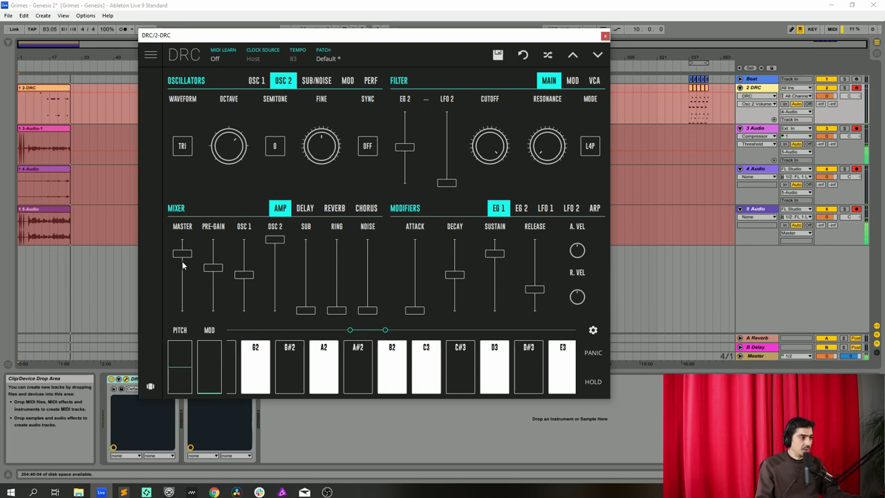
left_click_drag(180, 257, 183, 242)
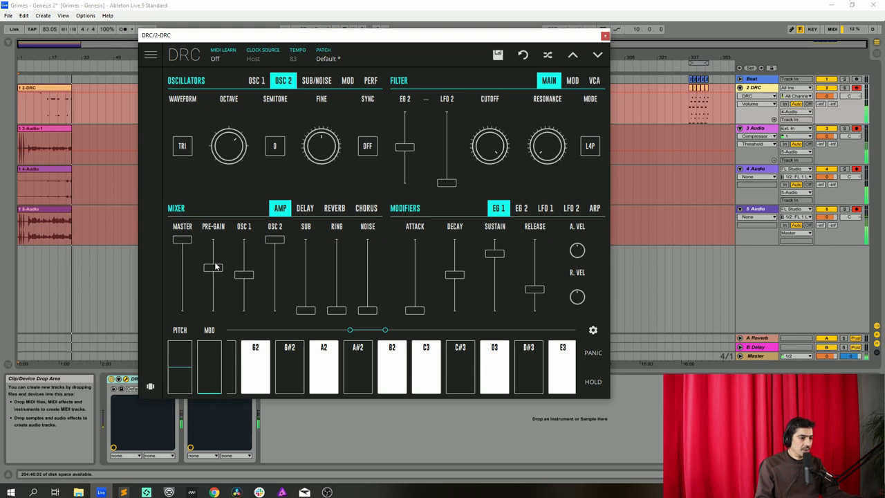
left_click_drag(214, 266, 241, 260)
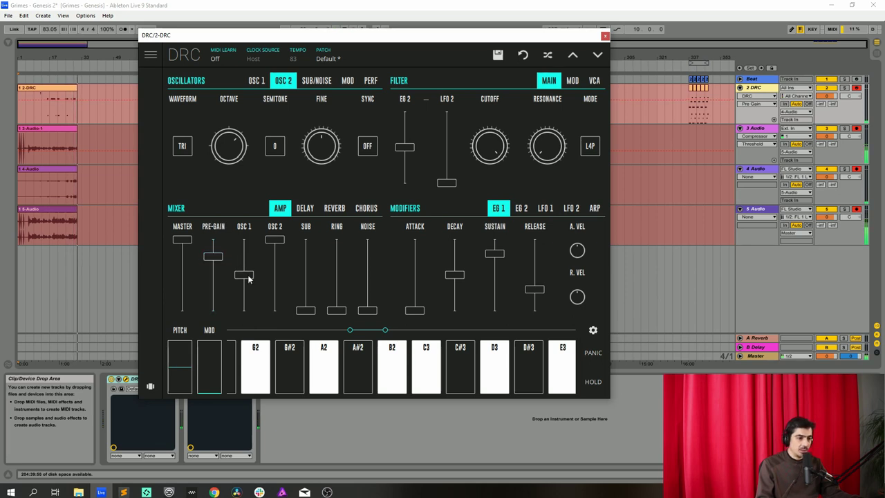
left_click_drag(248, 279, 284, 249)
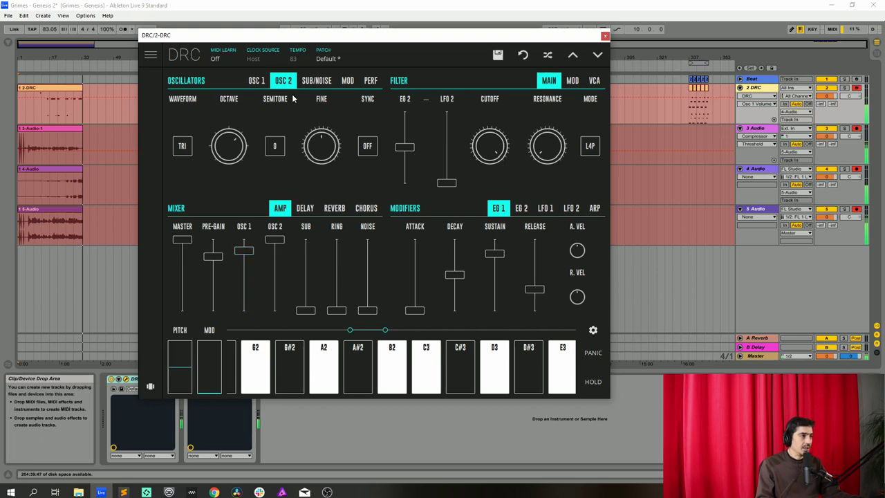
On the SUB/NOISE tab, bring the SUB mixer fader up to about 0.78
left_click(313, 81)
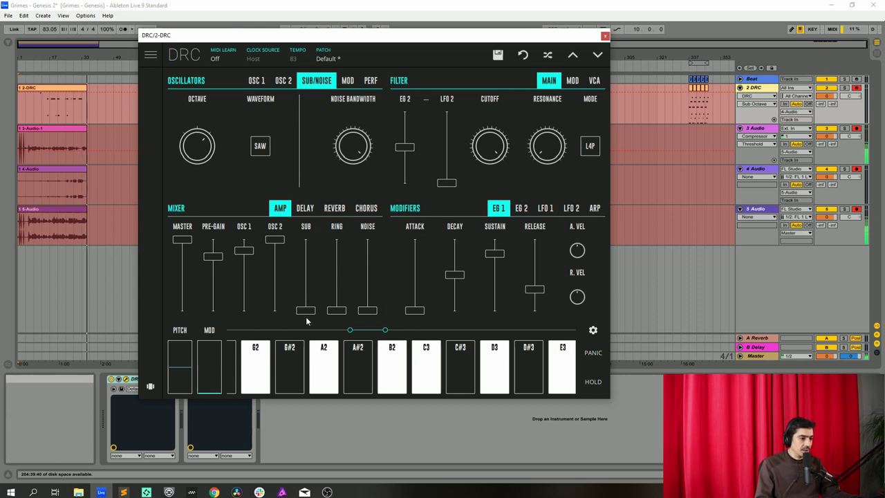
left_click_drag(308, 312, 318, 255)
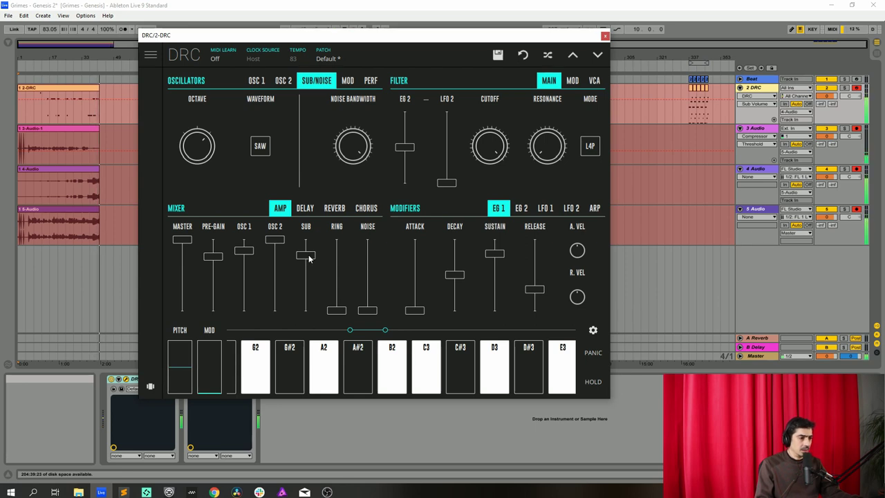
left_click(306, 257)
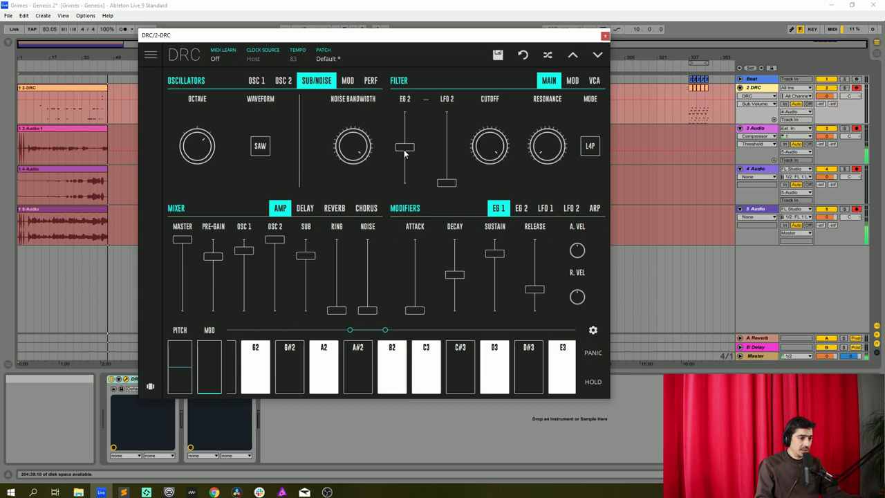
Raise the filter's EG 2 amount to 0.605 and resonance to about 0.168
left_click_drag(404, 155, 417, 136)
left_click(488, 153)
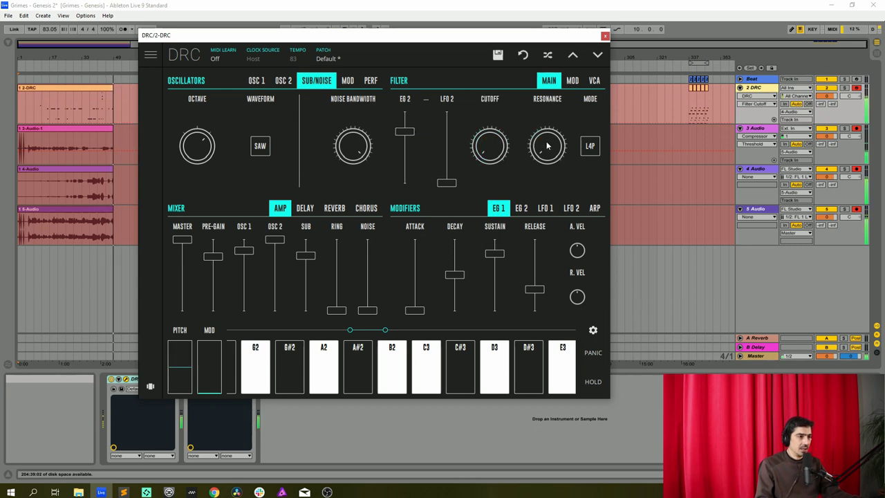
left_click_drag(544, 145, 557, 100)
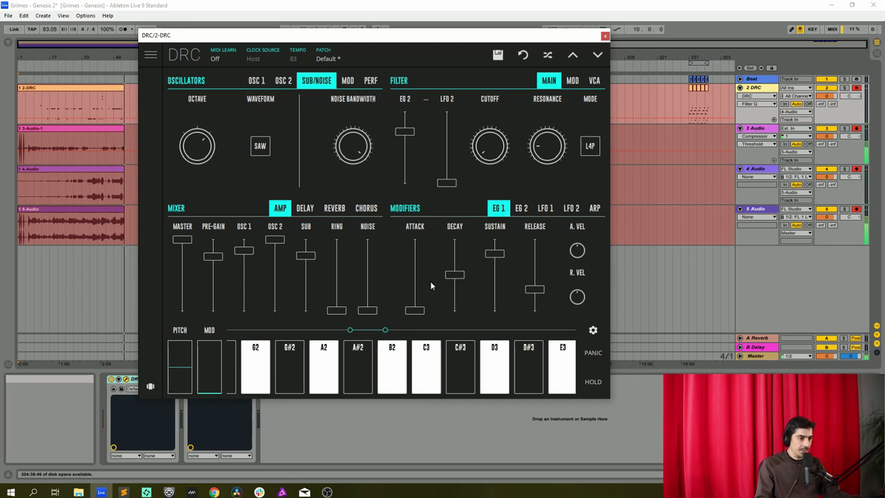
Shorten EG 1 decay, lower its sustain to 0.513, and cut EG 2 decay to 0.248
left_click_drag(454, 275, 469, 288)
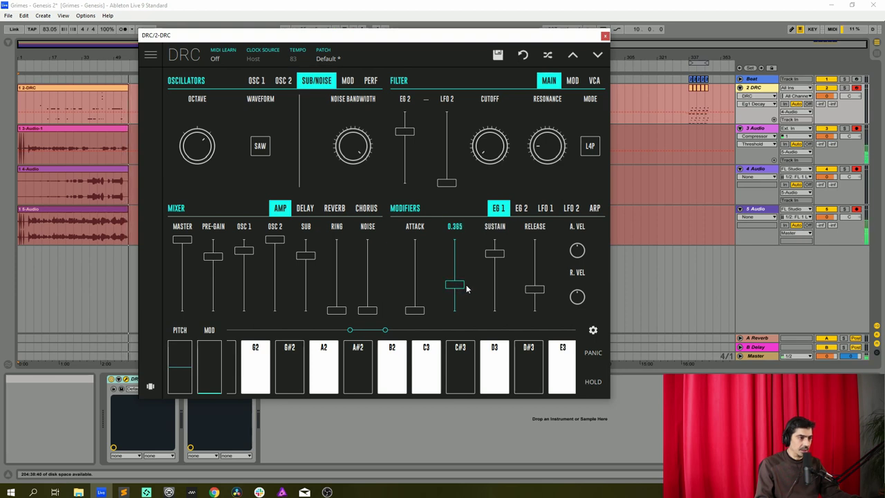
left_click_drag(496, 256, 516, 286)
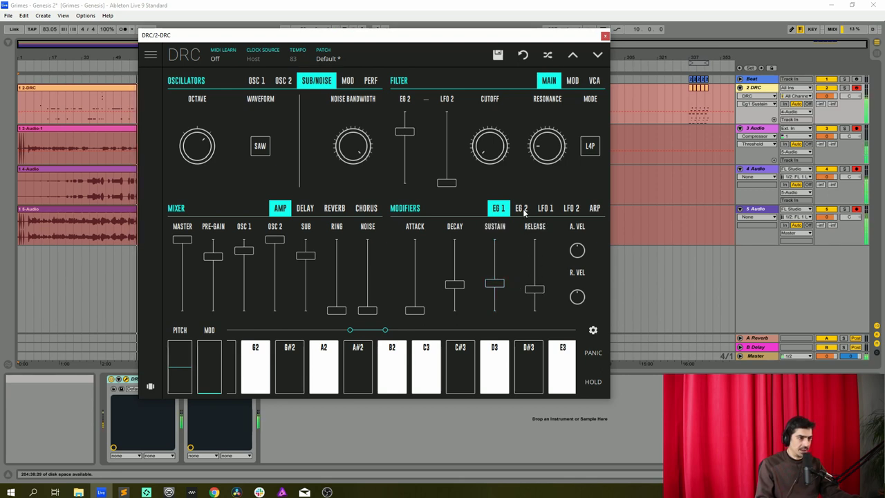
left_click(522, 209)
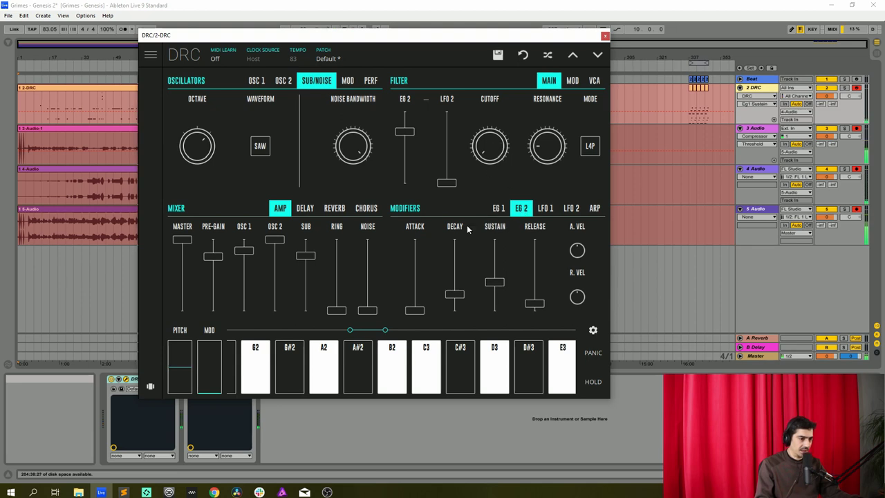
left_click(503, 211)
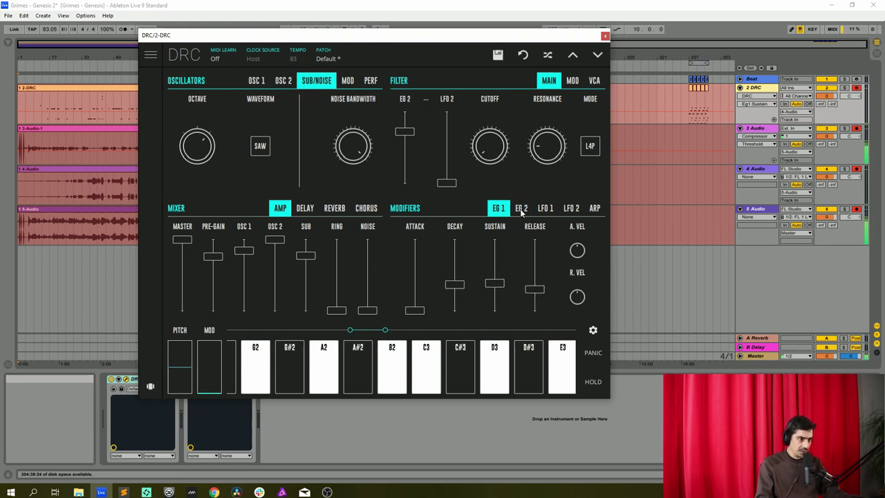
left_click(522, 210)
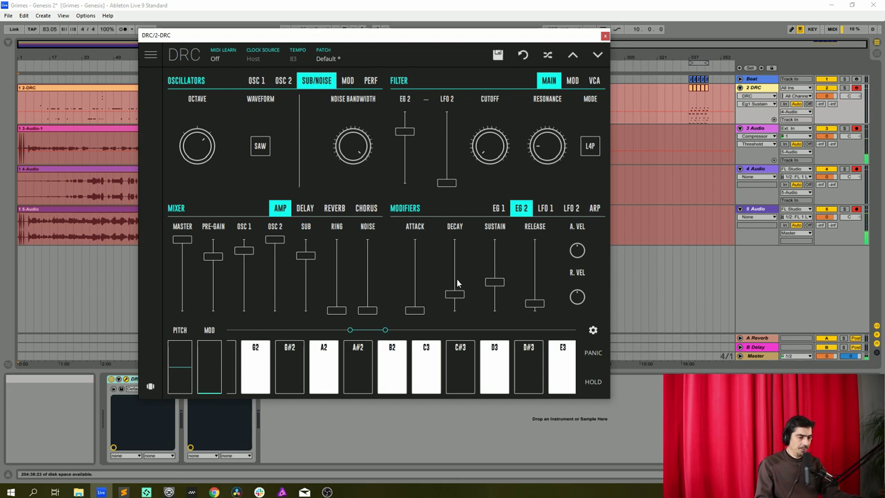
left_click_drag(455, 296, 463, 292)
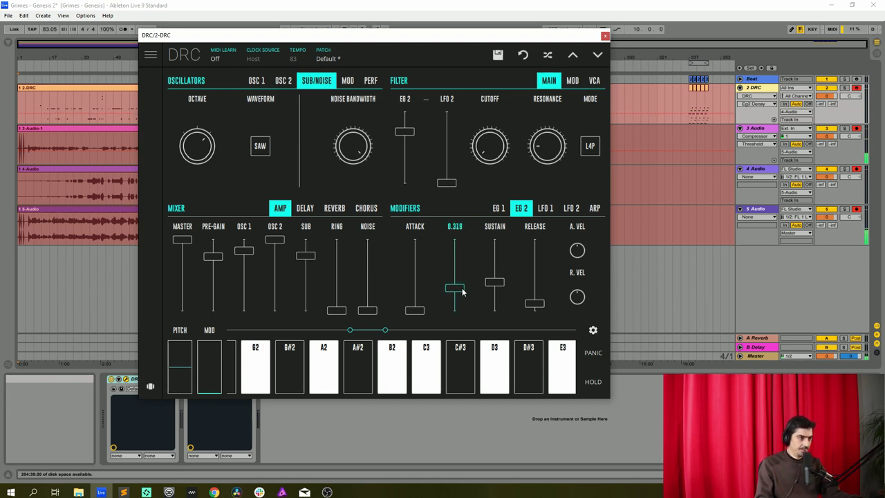
Switch the filter to L2P mode, raising KBD tracking to 0.482 and velocity to about 0.185
left_click(590, 146)
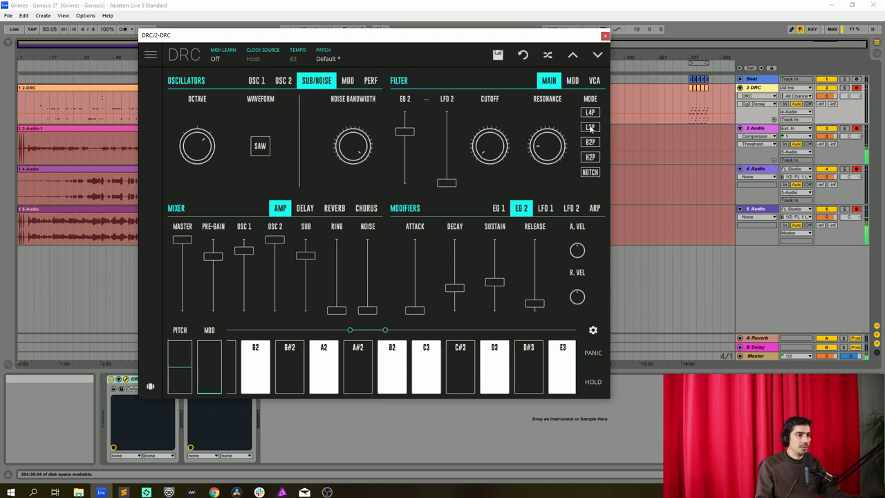
left_click(590, 127)
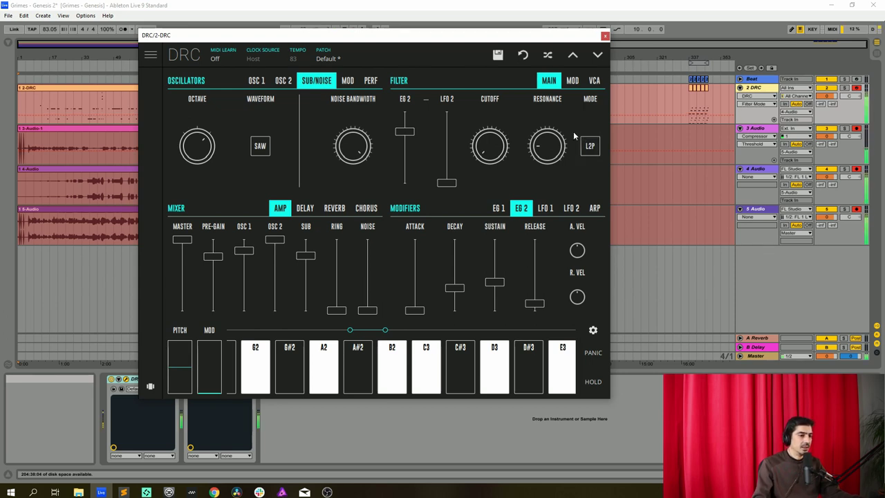
left_click(572, 82)
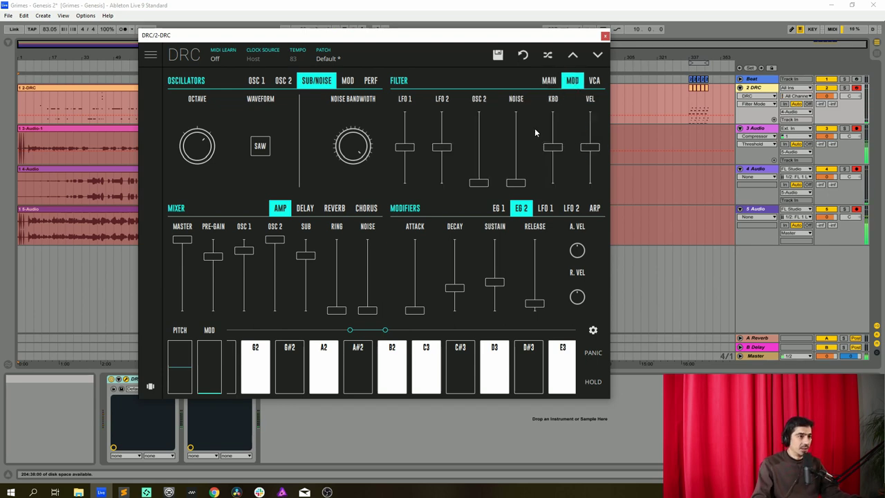
left_click(546, 80)
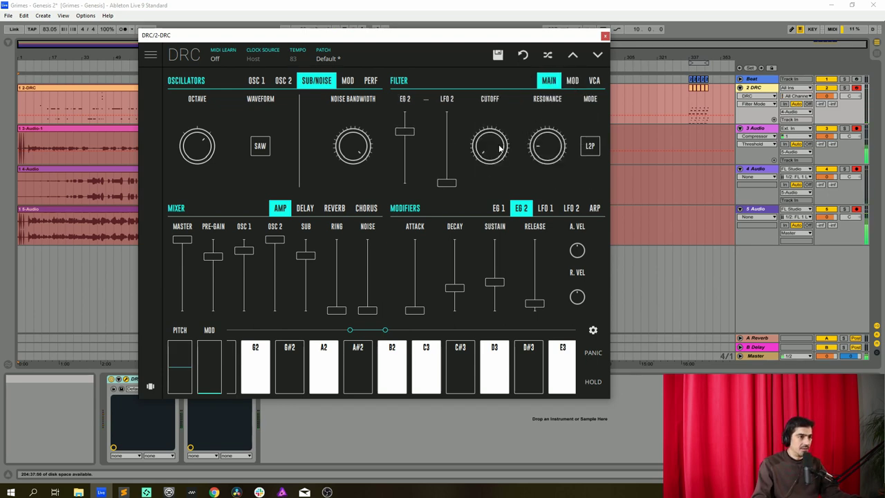
left_click(573, 81)
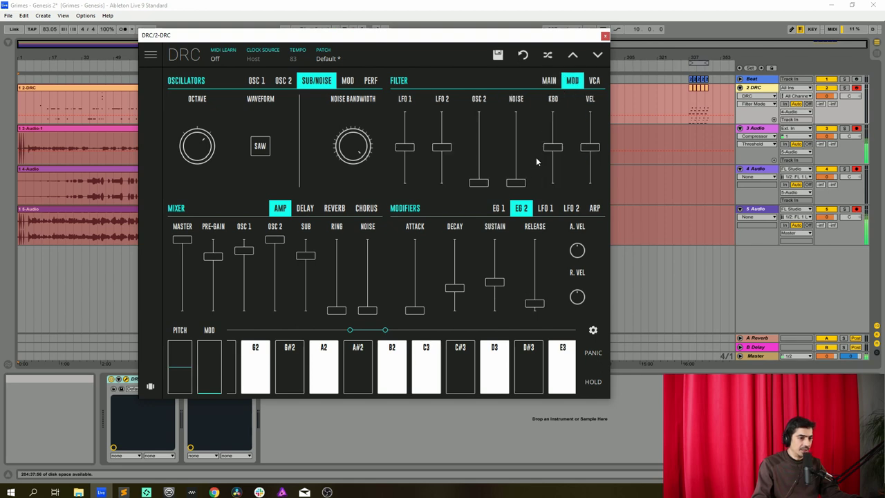
left_click_drag(551, 148, 557, 134)
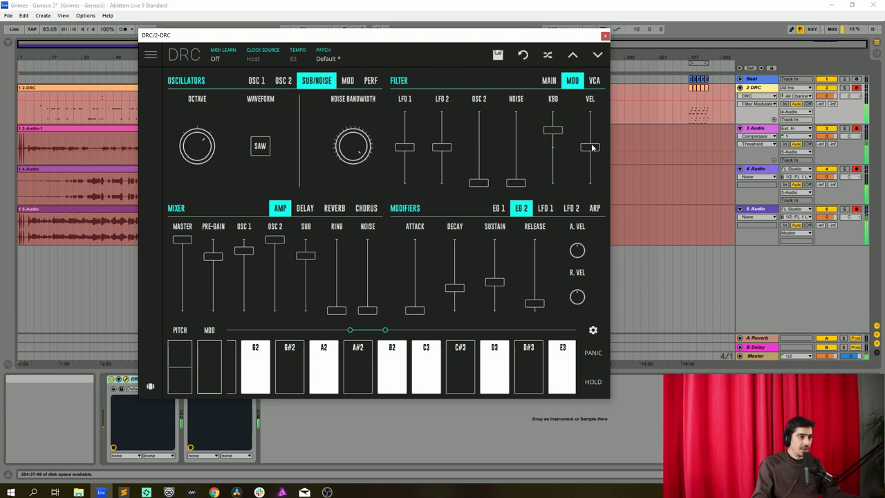
left_click_drag(590, 147, 597, 144)
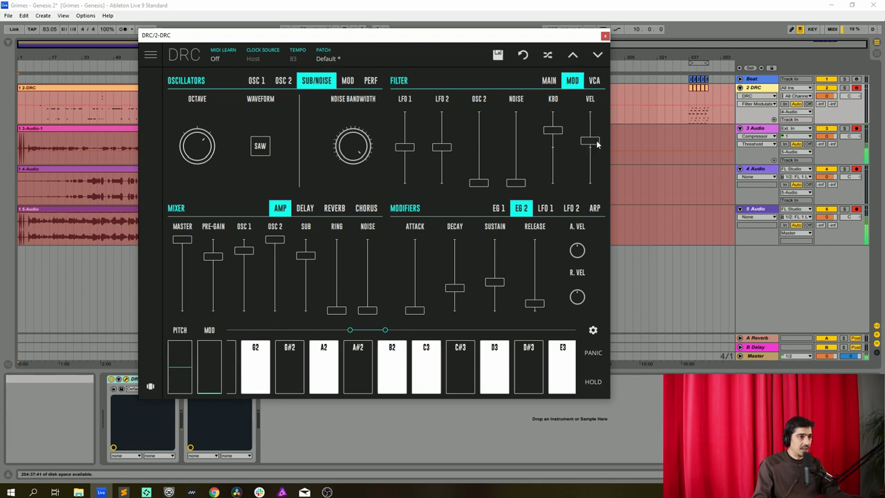
Set the delay: slightly longer time, amount 0.281, spread near zero, feedback 0.125, cutoff 0.261
left_click(305, 208)
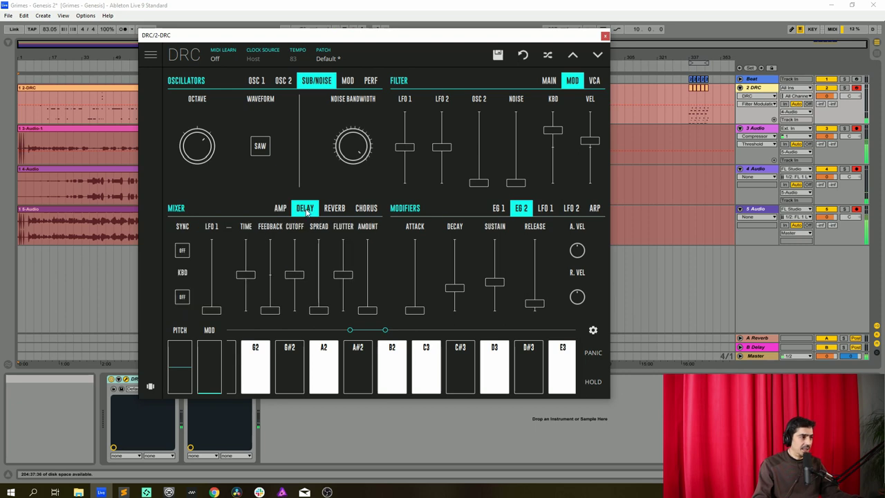
mouse_move(246, 280)
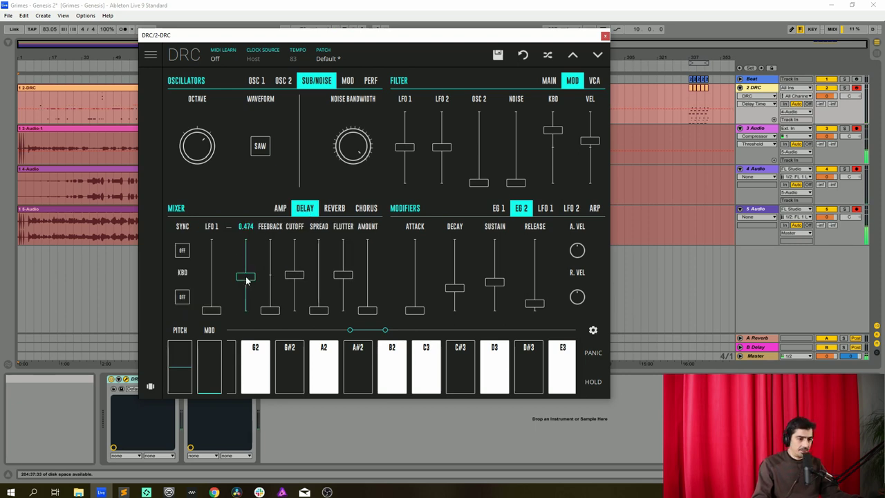
left_click_drag(248, 279, 270, 272)
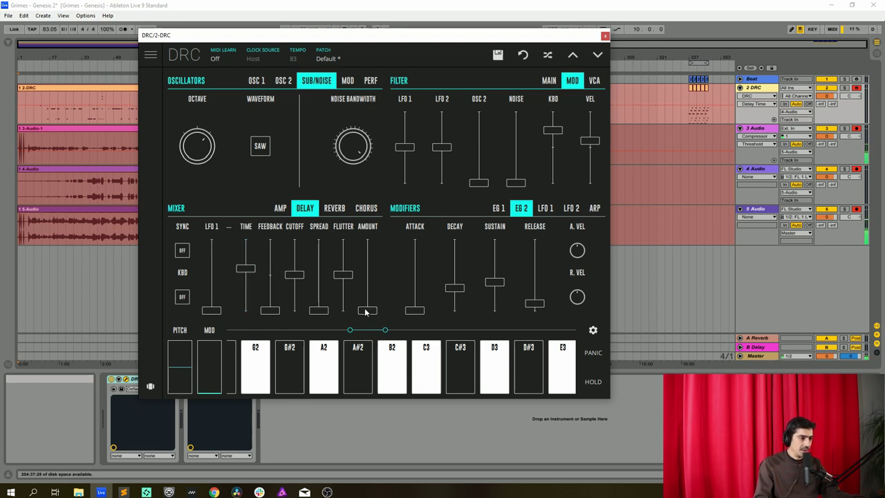
left_click_drag(367, 311, 378, 272)
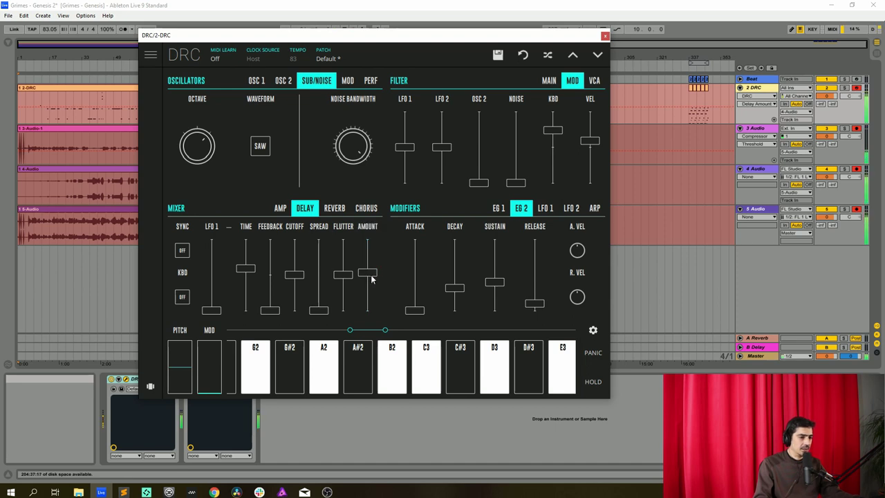
left_click_drag(318, 310, 319, 306)
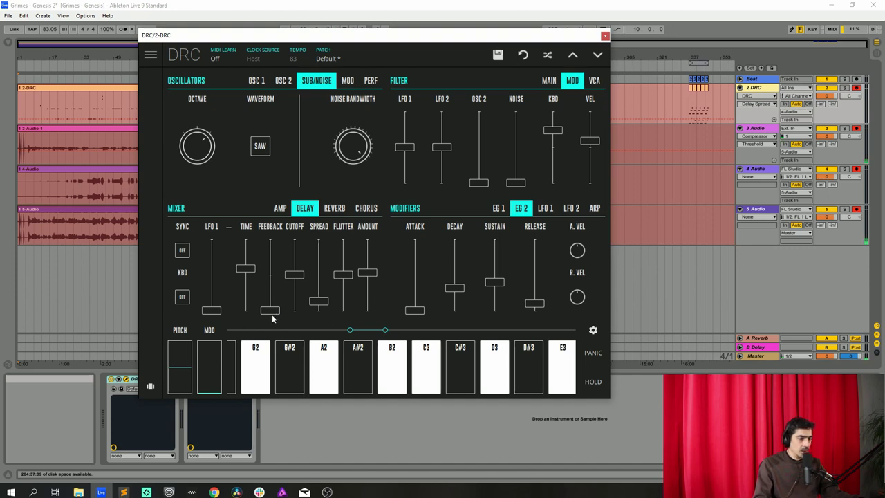
left_click_drag(270, 310, 289, 306)
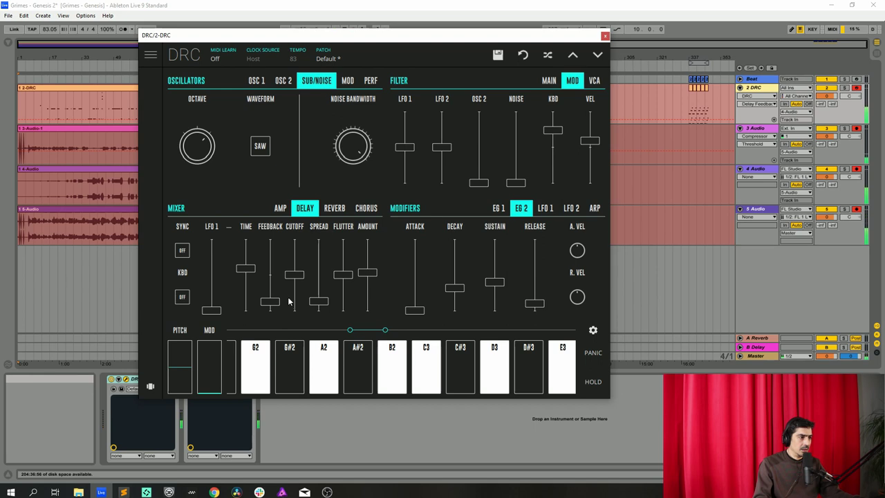
left_click_drag(295, 278, 306, 295)
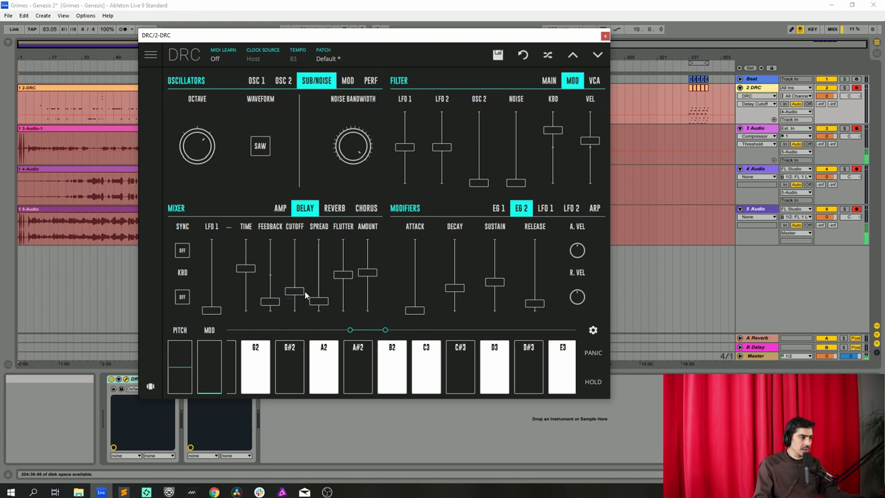
Set the reverb amount to about 0.13 and its decay to about 0.58
left_click(334, 210)
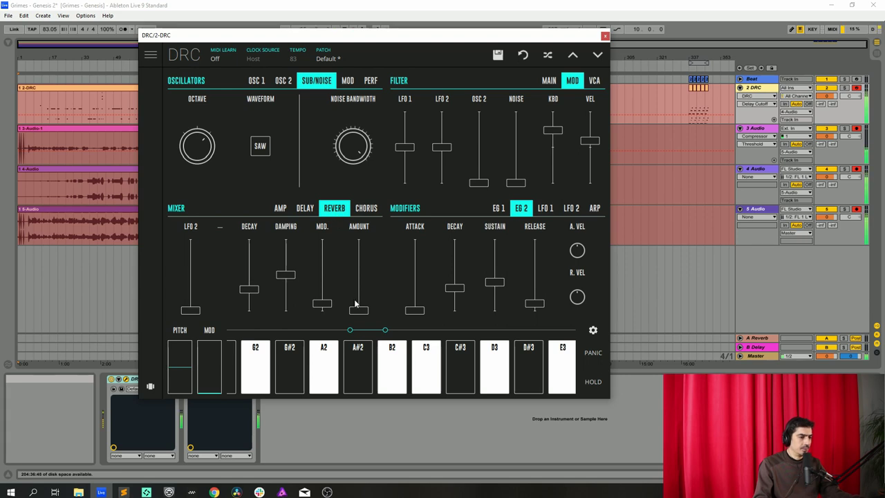
left_click_drag(358, 308, 364, 306)
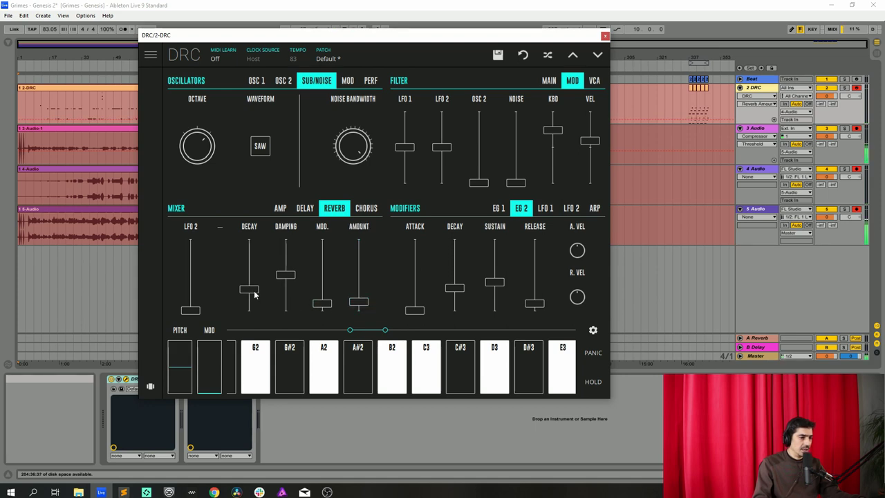
left_click_drag(250, 292, 282, 263)
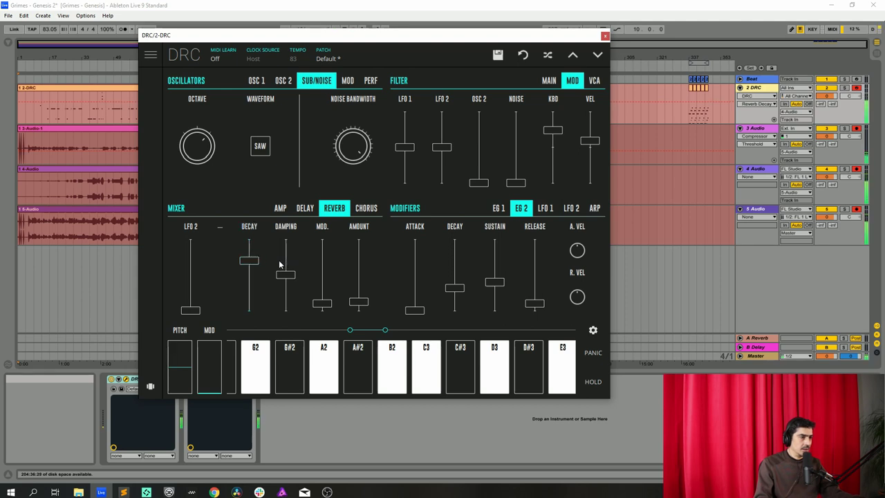
Close DRC, select bars 337–349 across all tracks, and toggle Arrangement Record on and off
left_click(605, 35)
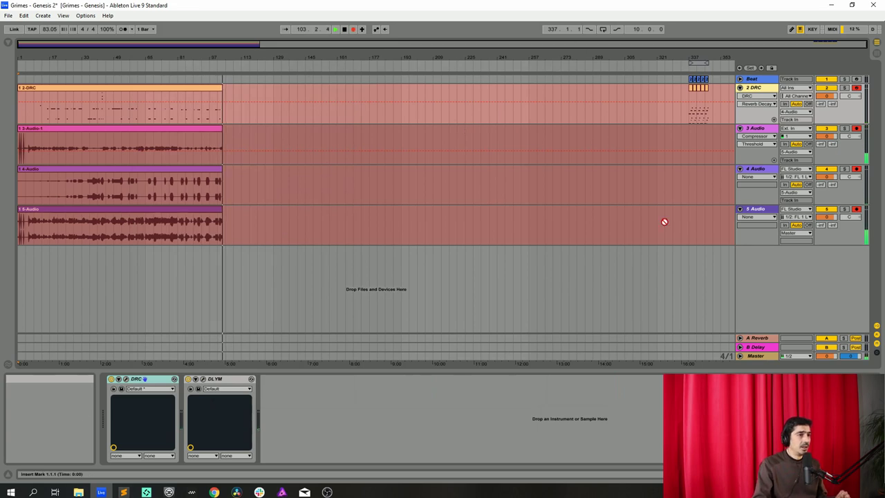
left_click_drag(713, 225, 686, 81)
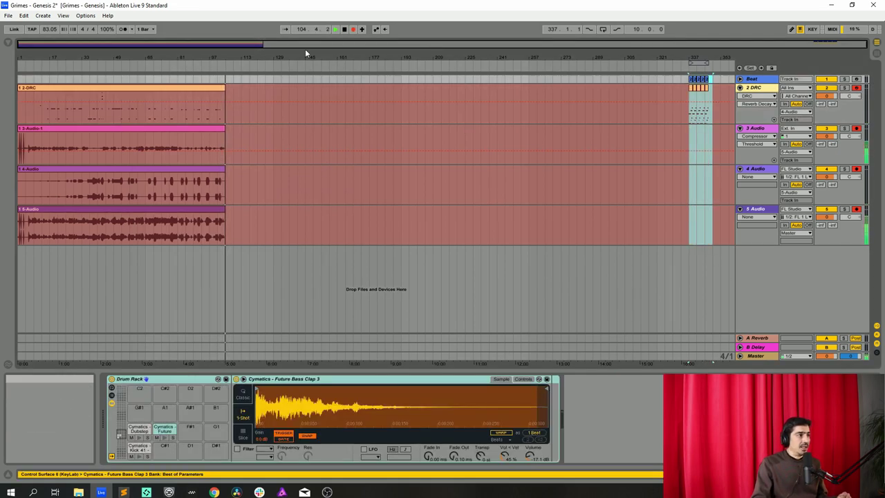
left_click(352, 30)
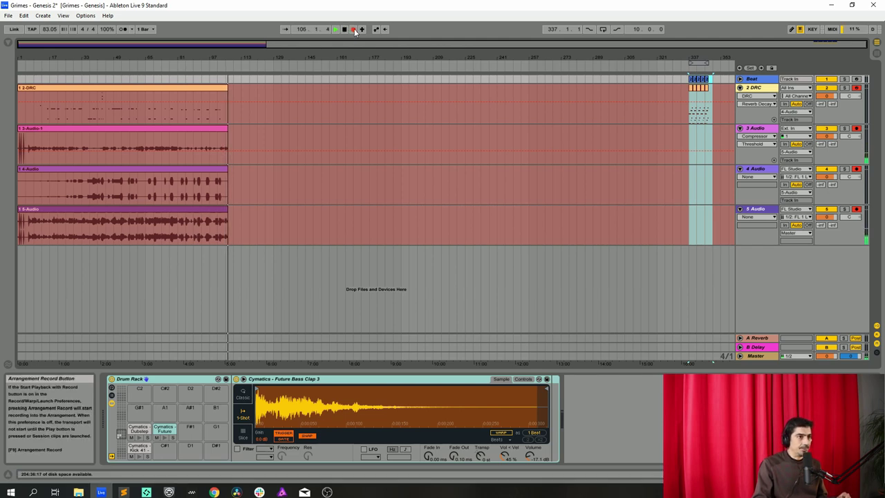
left_click(352, 29)
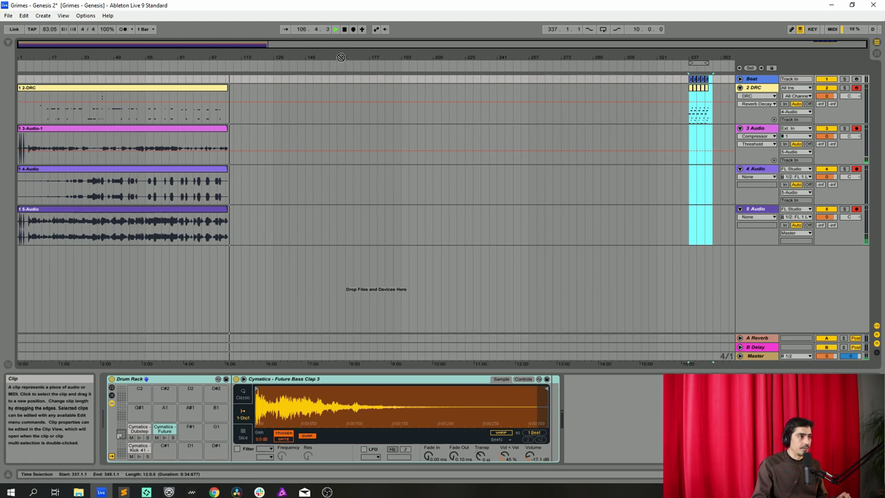
Paste the beat section at bar 109, resume arrangement recording, and disarm the 2 DRC track
left_click(239, 81)
key("ctrl+v")
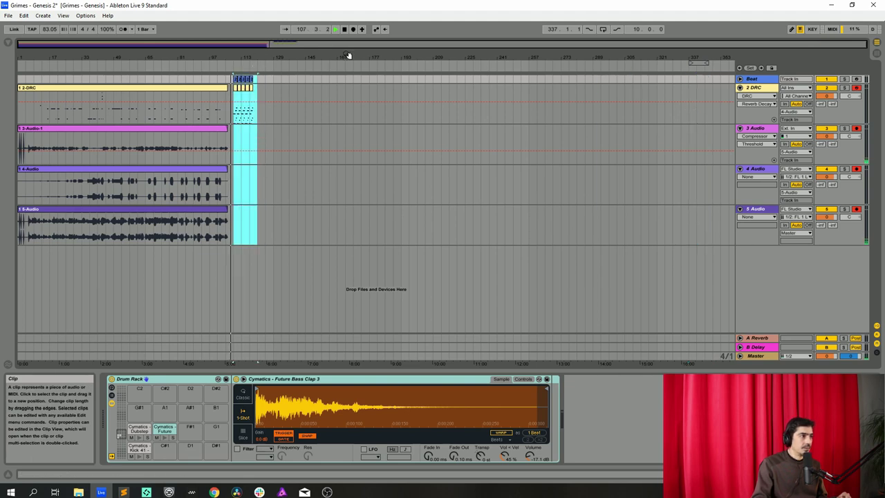
left_click(352, 30)
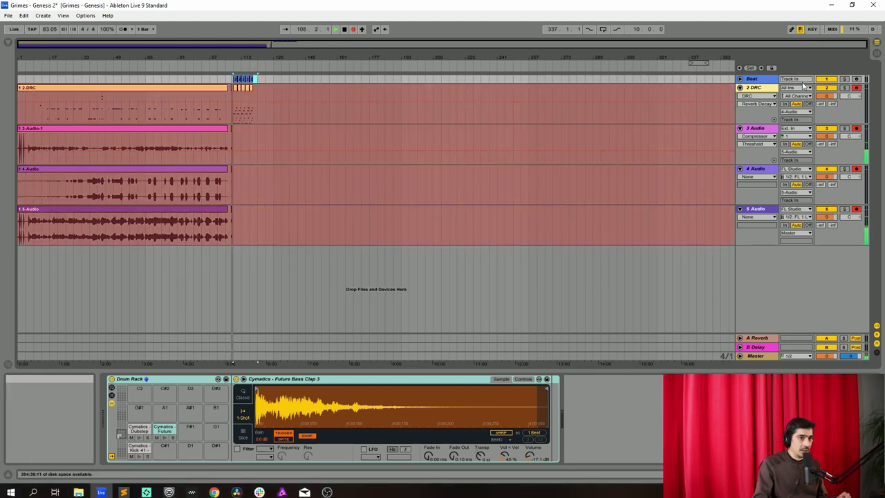
left_click(856, 87)
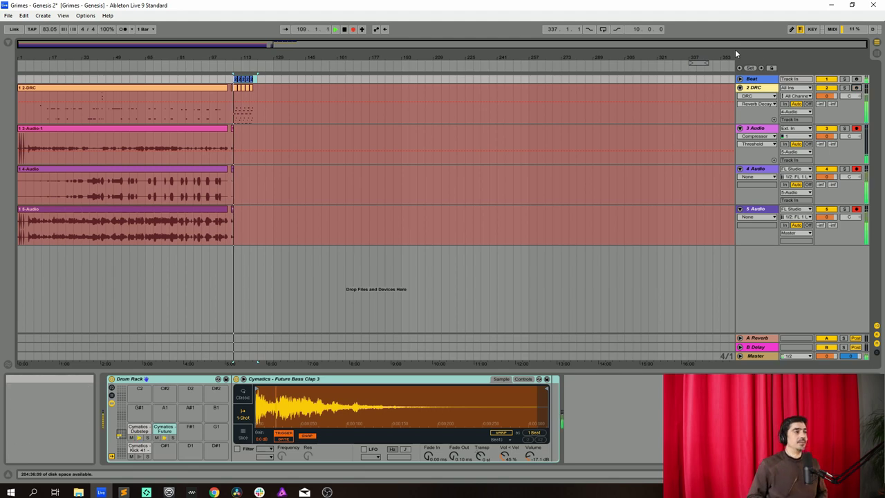